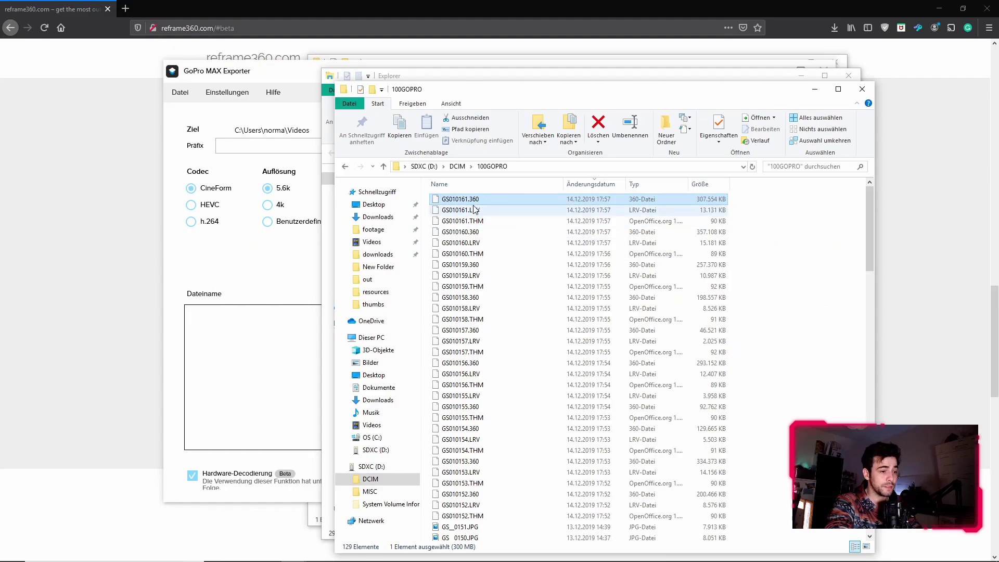
Step: Add GS010161.360 to the GoPro MAX Exporter queue and start its conversion
{"action": "left_click_drag", "start_coordinate": [468, 200], "coordinate": [252, 414]}
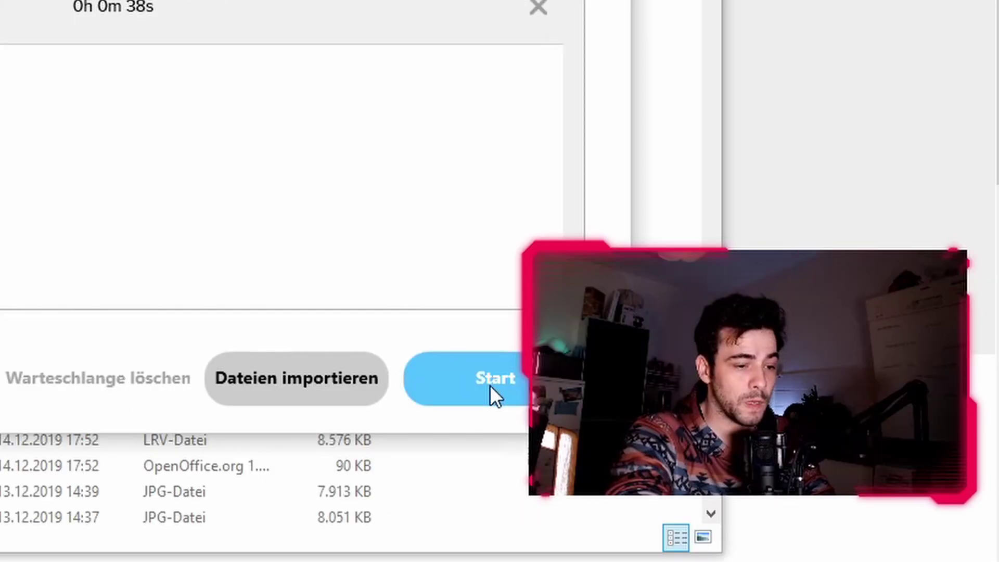
{"action": "left_click", "coordinate": [489, 385]}
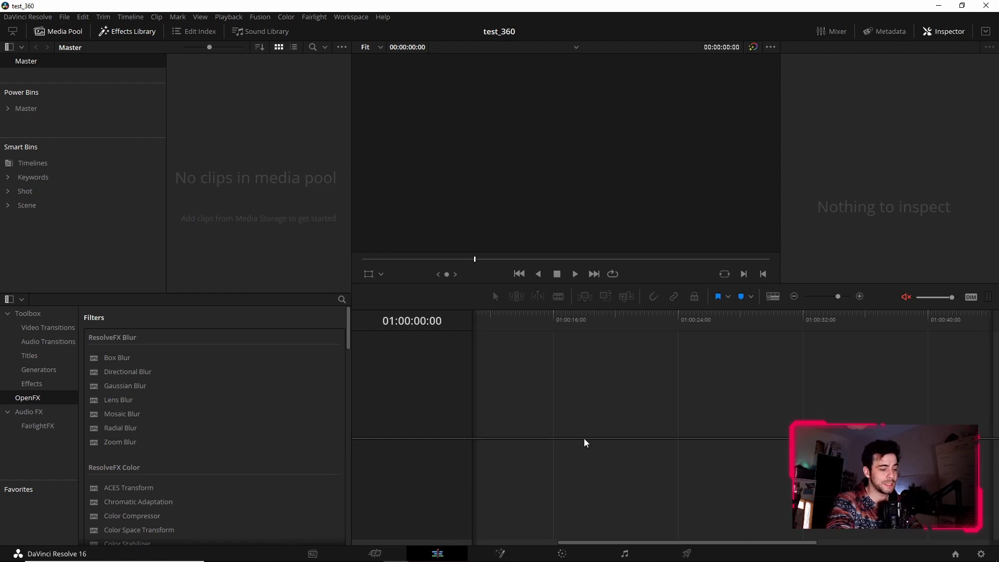
Step: Place GS010161.mov from the Videos folder on the DaVinci Resolve timeline and set its Y zoom to 1.150
{"action": "key", "text": "alt+Tab"}
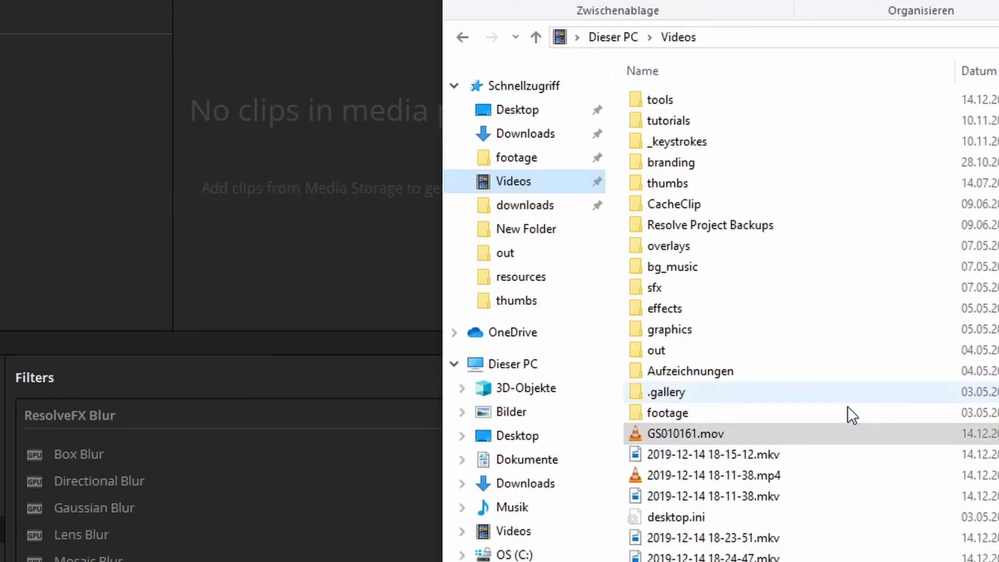
{"action": "left_click_drag", "start_coordinate": [647, 434], "coordinate": [495, 435]}
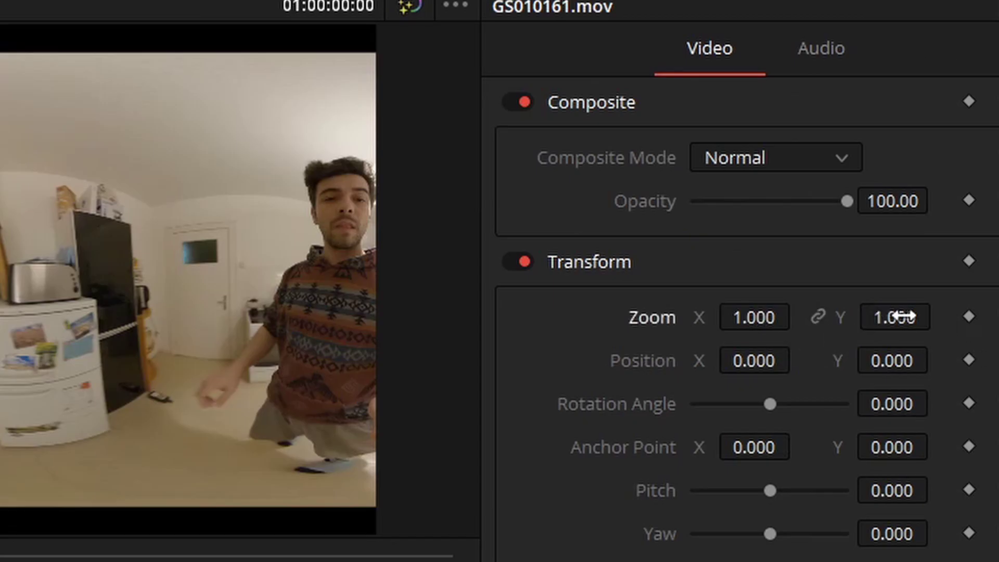
{"action": "left_click_drag", "start_coordinate": [903, 316], "coordinate": [939, 315]}
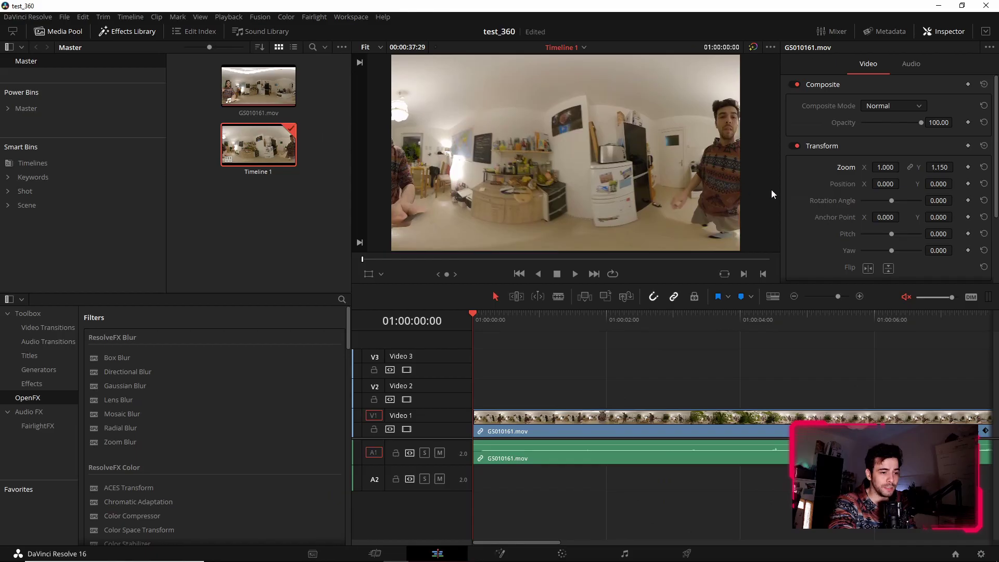
{"action": "key", "text": "ctrl+s"}
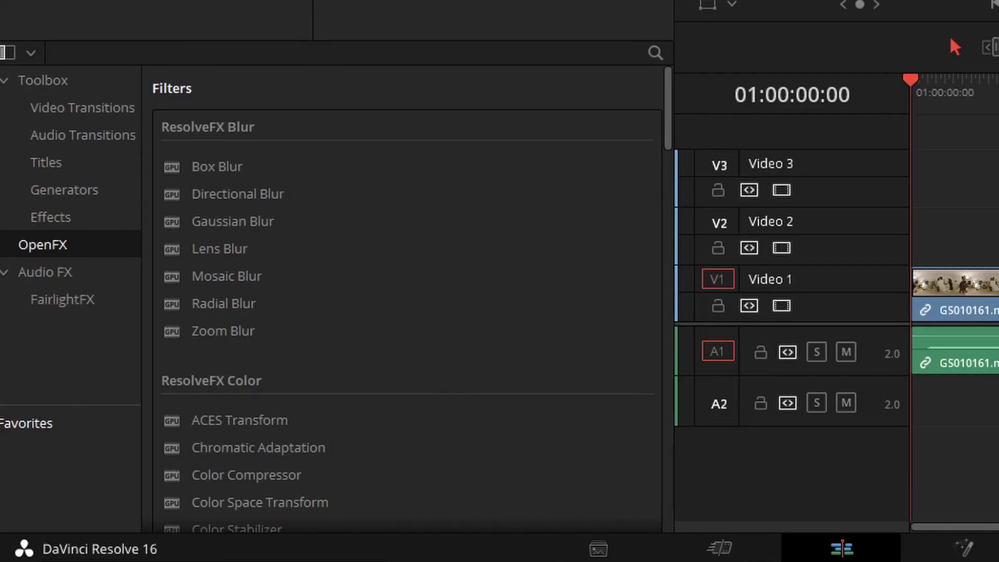
Step: Apply the Reframe360 OpenFX filter to the GS010161.mov clip on Video 1
{"action": "left_click_drag", "start_coordinate": [670, 91], "coordinate": [661, 494]}
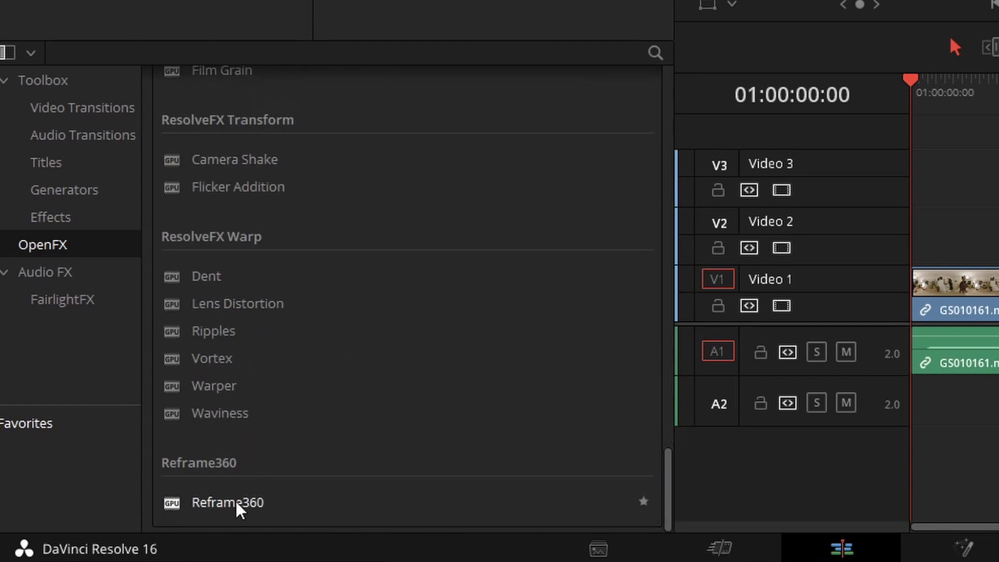
{"action": "mouse_move", "coordinate": [197, 460]}
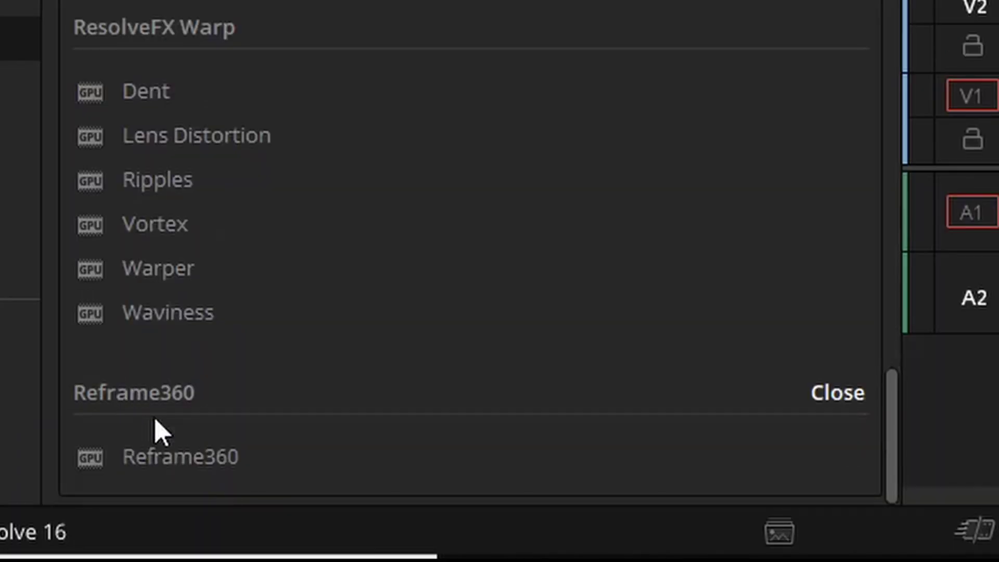
{"action": "left_click_drag", "start_coordinate": [183, 439], "coordinate": [941, 248]}
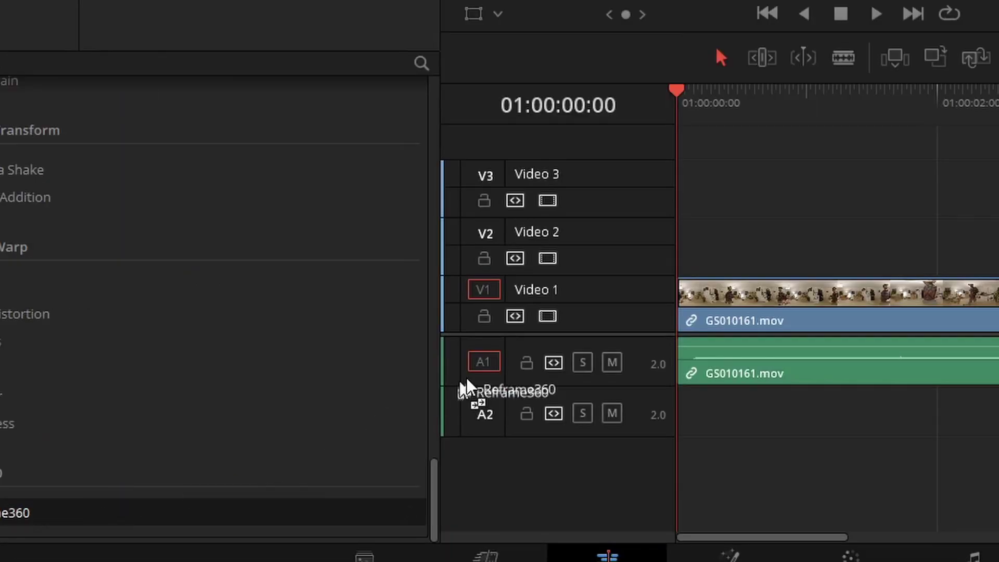
{"action": "left_click_drag", "start_coordinate": [467, 380], "coordinate": [801, 308]}
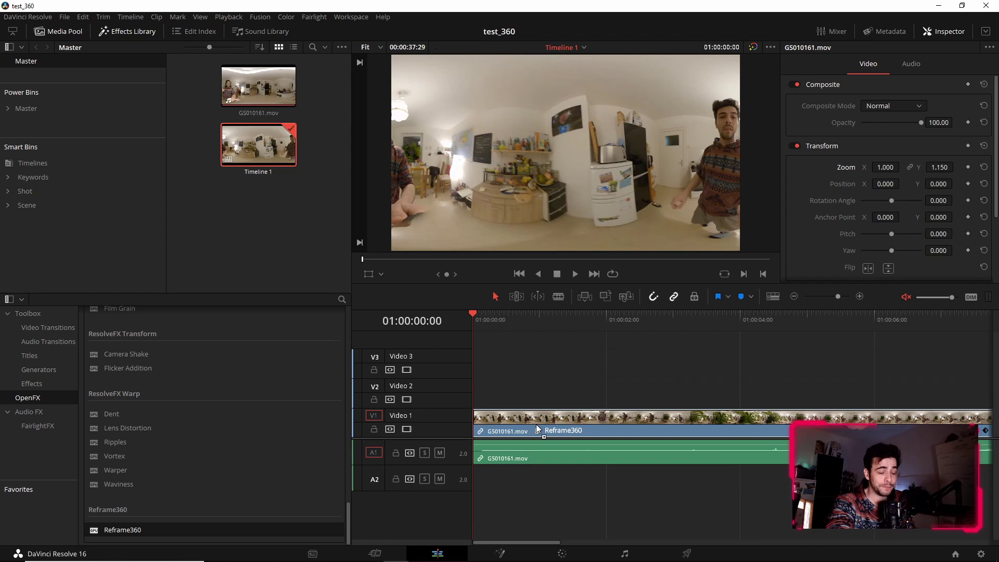
{"action": "left_click_drag", "start_coordinate": [536, 424], "coordinate": [536, 424]}
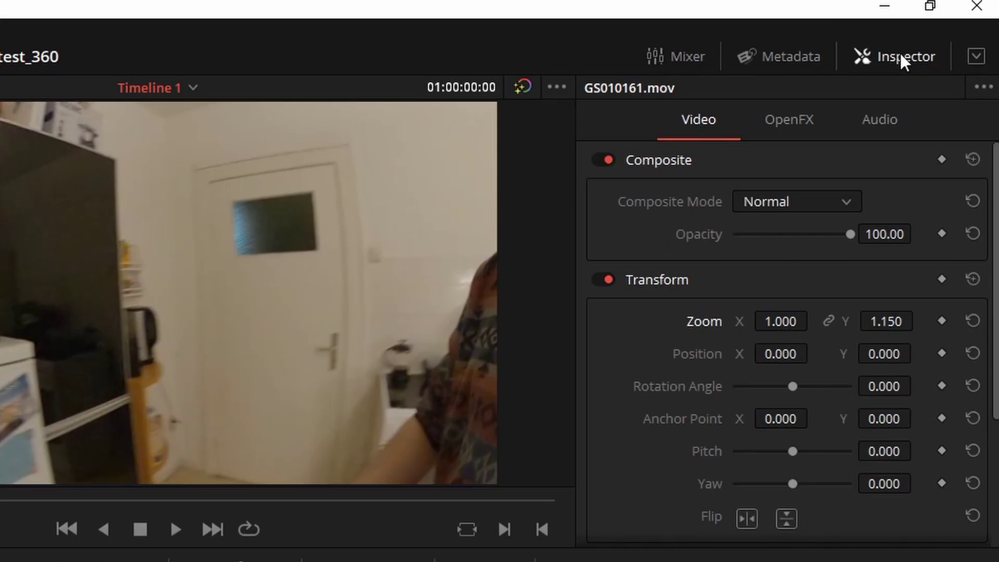
Step: Set the Reframe360 main camera's pitch to -16.7 and yaw to -6.1
{"action": "left_click", "coordinate": [947, 31]}
{"action": "left_click", "coordinate": [946, 31]}
{"action": "left_click", "coordinate": [800, 123]}
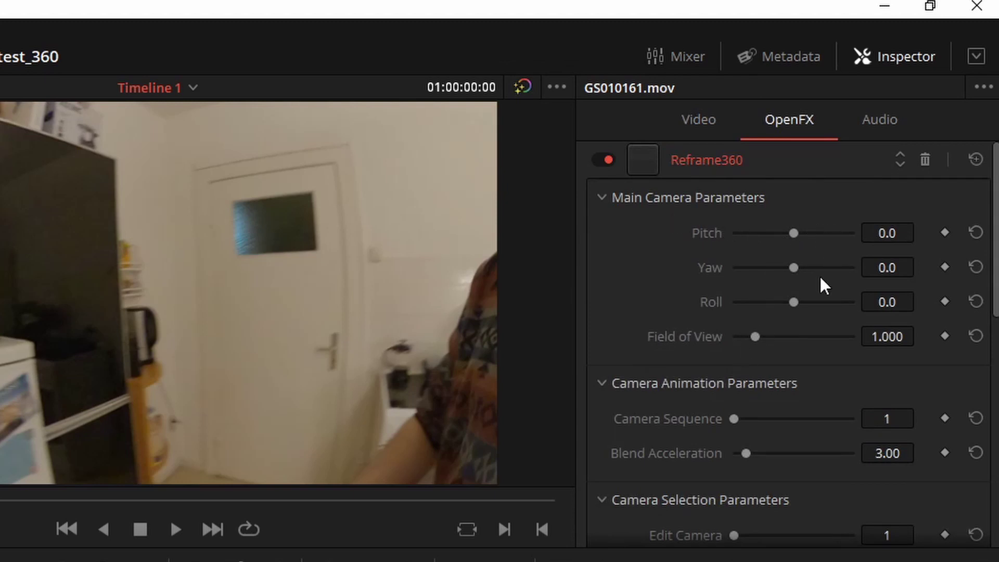
{"action": "left_click_drag", "start_coordinate": [792, 232], "coordinate": [802, 253]}
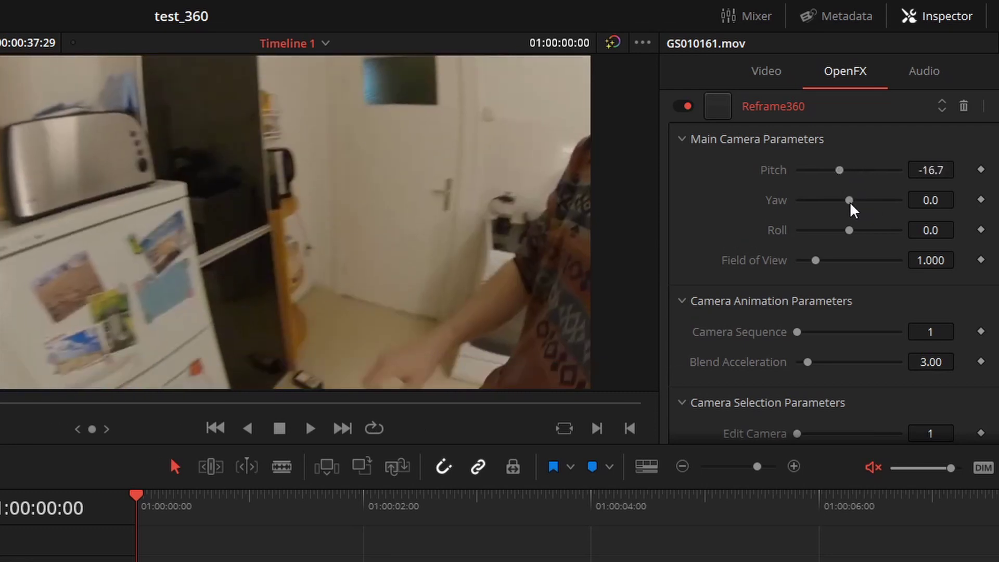
{"action": "mouse_move", "coordinate": [851, 202]}
{"action": "left_mouse_down"}
{"action": "mouse_move", "coordinate": [894, 202]}
{"action": "mouse_move", "coordinate": [848, 205]}
{"action": "left_mouse_up"}
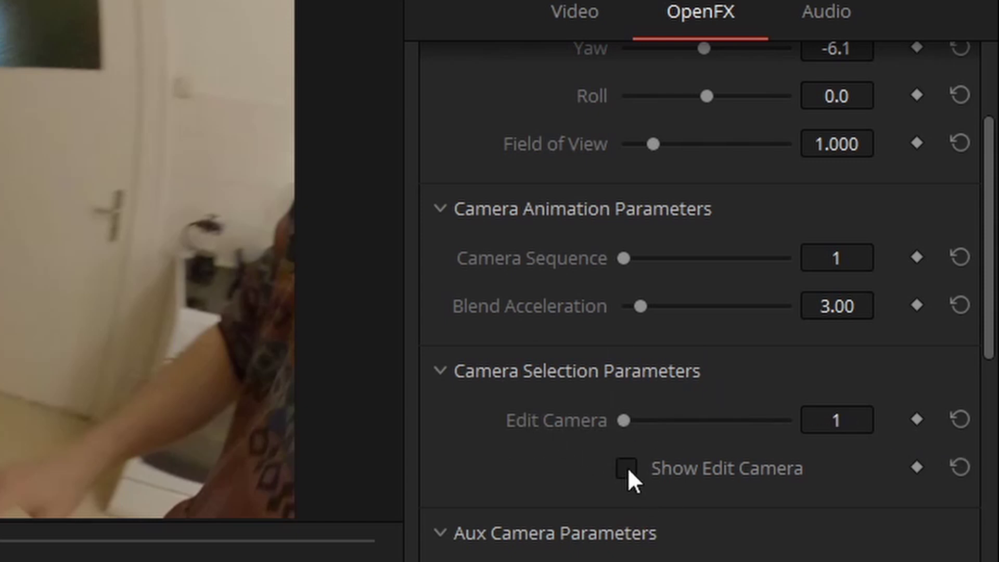
Step: Enable Show Edit Camera and set camera 1's auxiliary pitch to 50.2 and yaw to 68.2
{"action": "scroll", "coordinate": [531, 487], "scroll_direction": "down", "scroll_amount": 7}
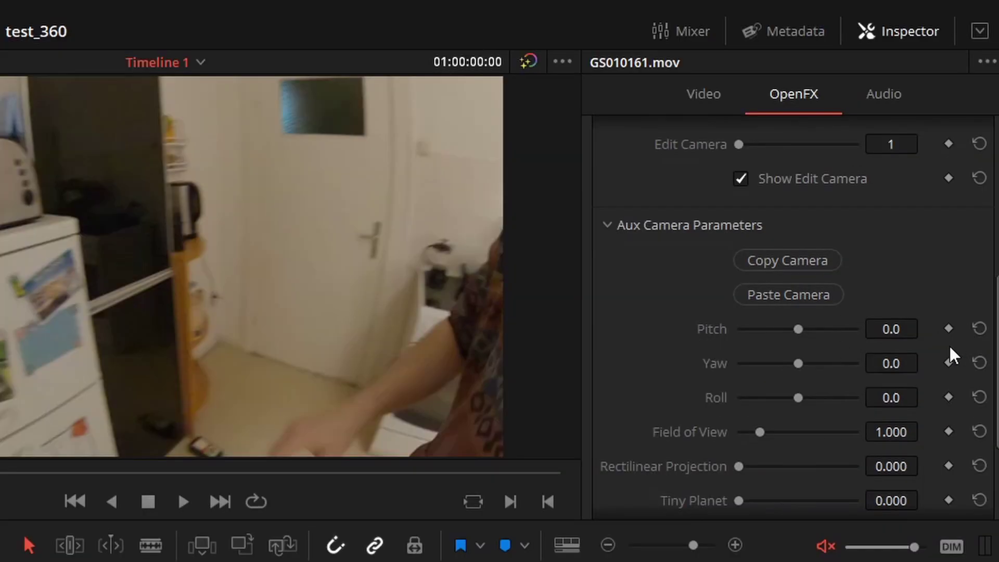
{"action": "left_click_drag", "start_coordinate": [891, 329], "coordinate": [924, 324]}
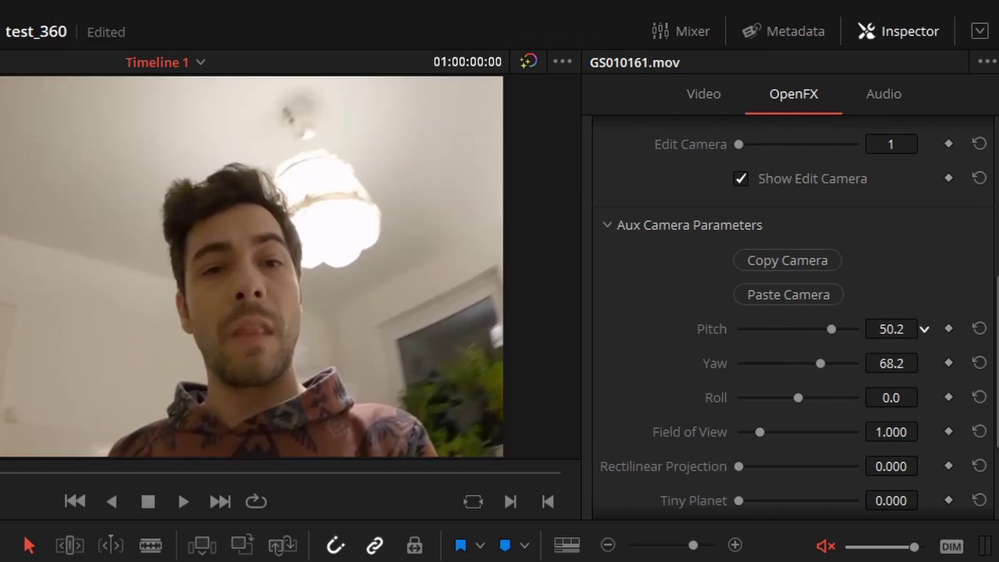
Step: Switch the edit camera to 2 and set its auxiliary pitch to -6.1 and yaw to 180.0
{"action": "scroll", "coordinate": [822, 233], "scroll_direction": "up", "scroll_amount": 3}
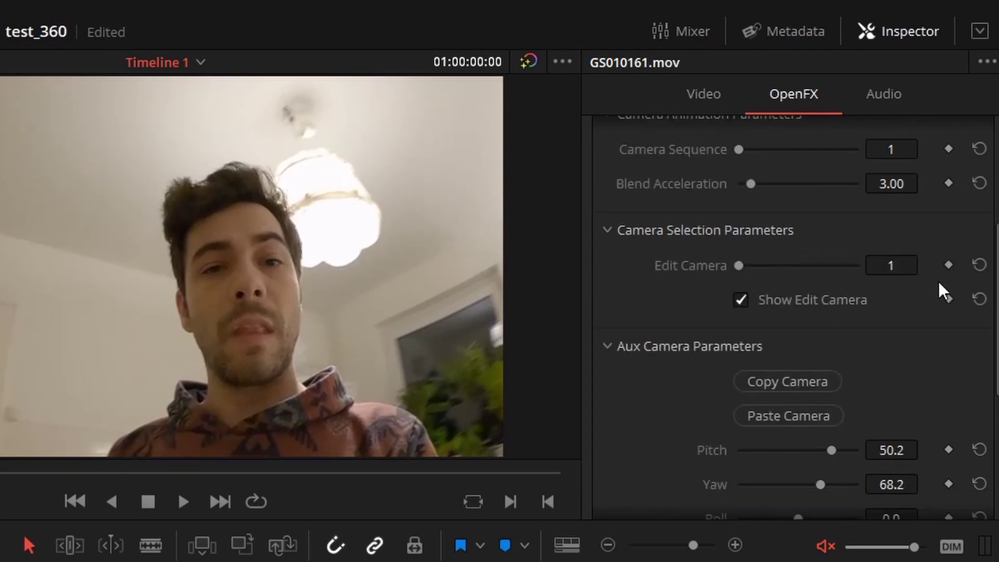
{"action": "left_click_drag", "start_coordinate": [882, 265], "coordinate": [884, 265]}
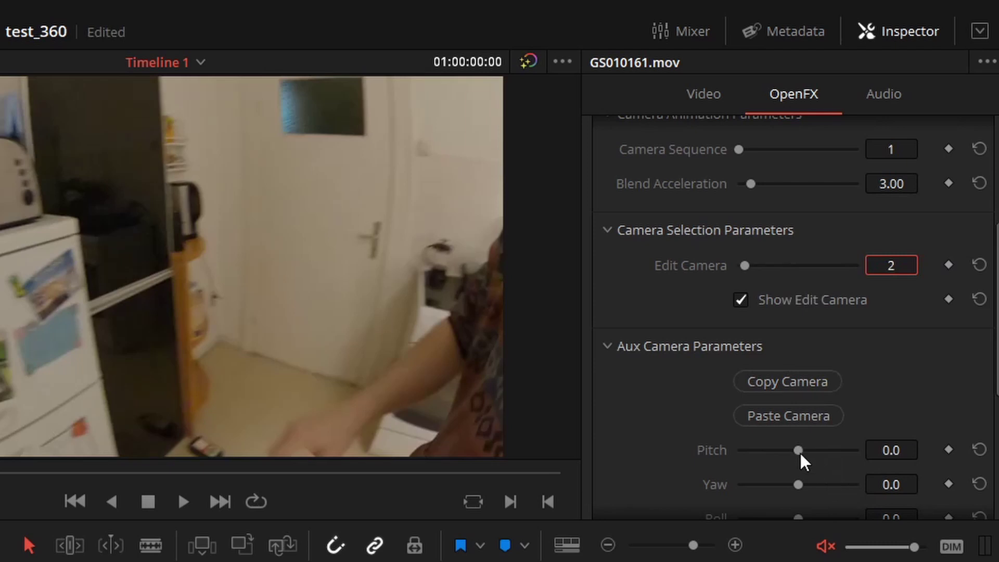
{"action": "mouse_move", "coordinate": [794, 448]}
{"action": "left_mouse_down"}
{"action": "mouse_move", "coordinate": [764, 451]}
{"action": "mouse_move", "coordinate": [812, 451]}
{"action": "left_mouse_up"}
{"action": "left_click_drag", "start_coordinate": [793, 493], "coordinate": [907, 484]}
{"action": "left_click_drag", "start_coordinate": [810, 450], "coordinate": [795, 450]}
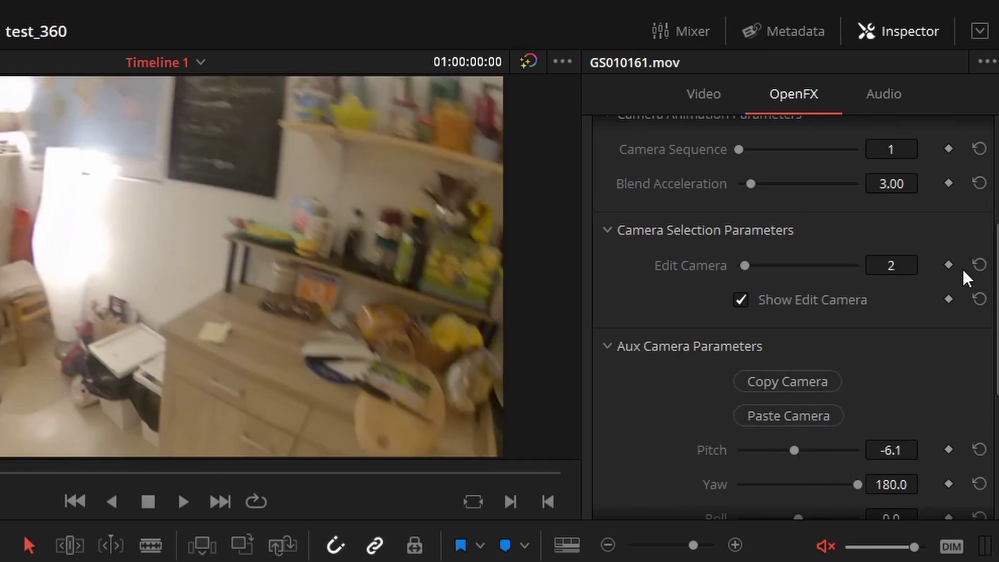
Step: Switch the edit camera to 3 and set its pitch to 9.2, field of view to 0.560 and roll to -12.2
{"action": "left_click_drag", "start_coordinate": [884, 264], "coordinate": [886, 264]}
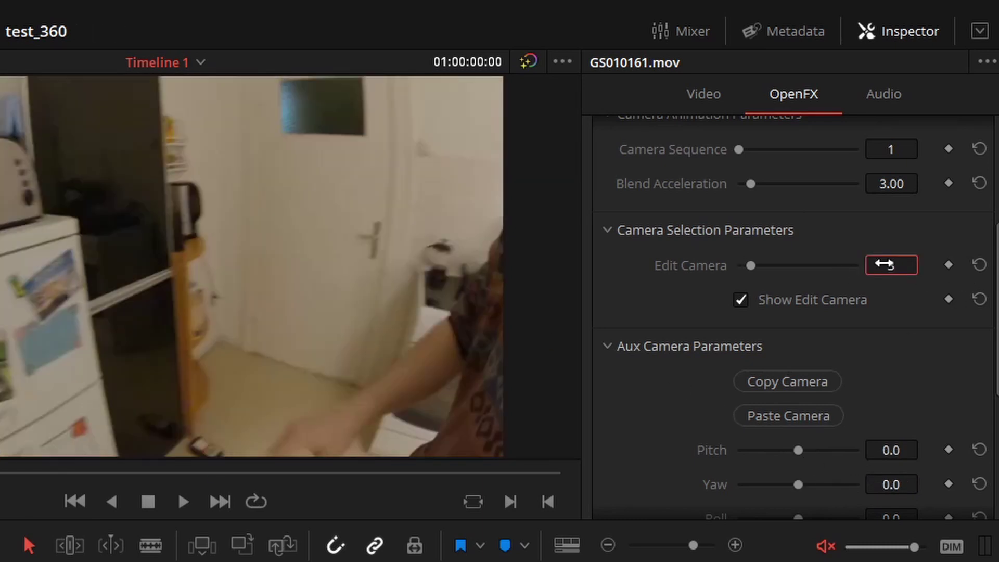
{"action": "left_click_drag", "start_coordinate": [799, 454], "coordinate": [749, 436]}
{"action": "scroll", "coordinate": [736, 470], "scroll_direction": "down", "scroll_amount": 4}
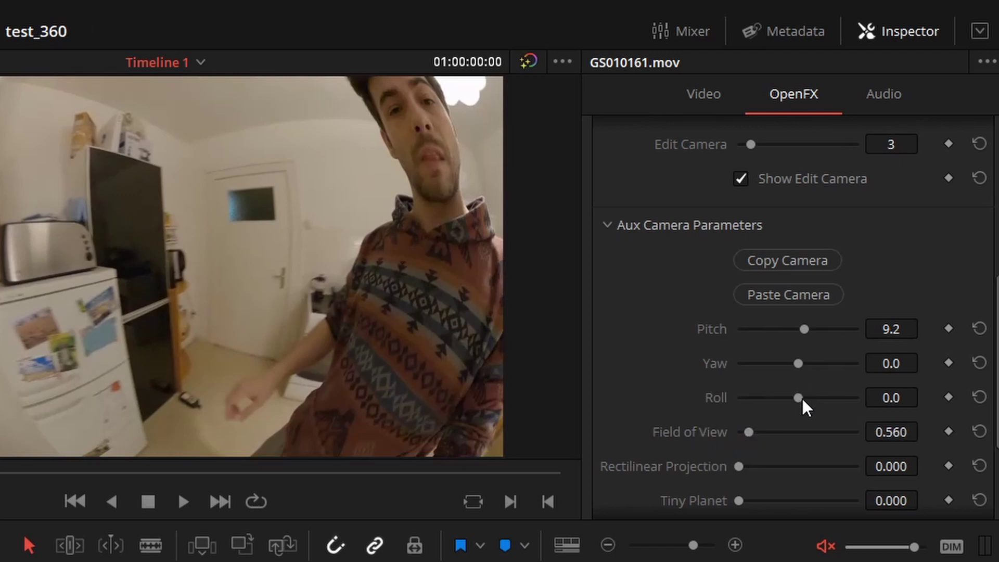
{"action": "left_click_drag", "start_coordinate": [802, 399], "coordinate": [796, 398]}
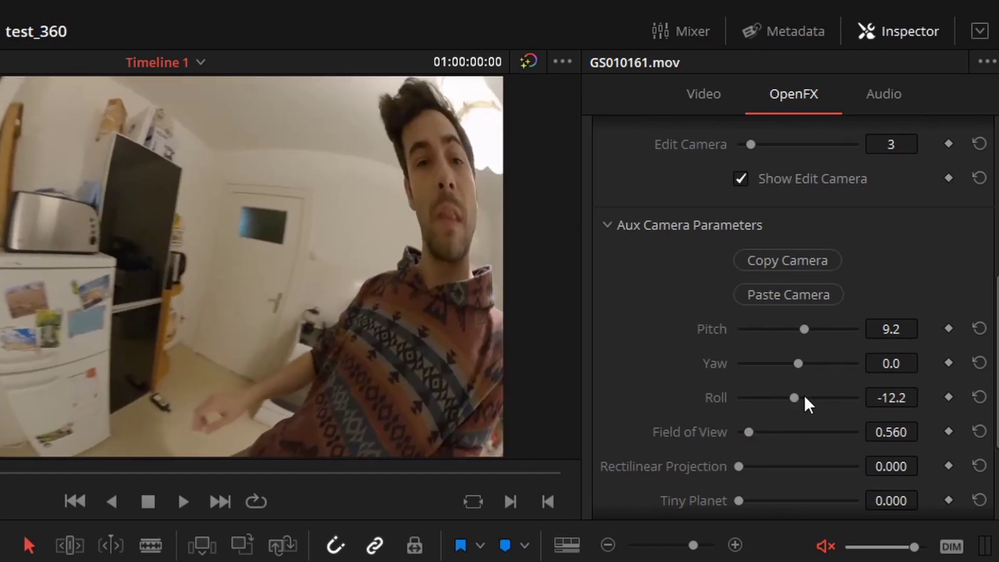
Step: Keyframe Camera Sequence at 1 at the start, 2 at three seconds and again at about six seconds, with Show Edit Camera turned off
{"action": "scroll", "coordinate": [976, 198], "scroll_direction": "up", "scroll_amount": 5}
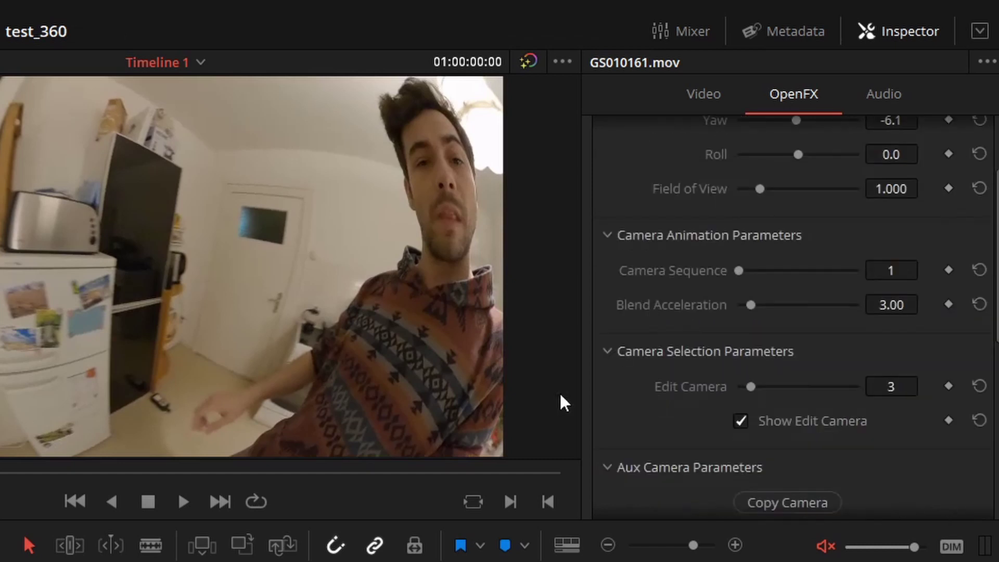
{"action": "scroll", "coordinate": [777, 411], "scroll_direction": "down", "scroll_amount": 3}
{"action": "scroll", "coordinate": [728, 358], "scroll_direction": "up", "scroll_amount": 3}
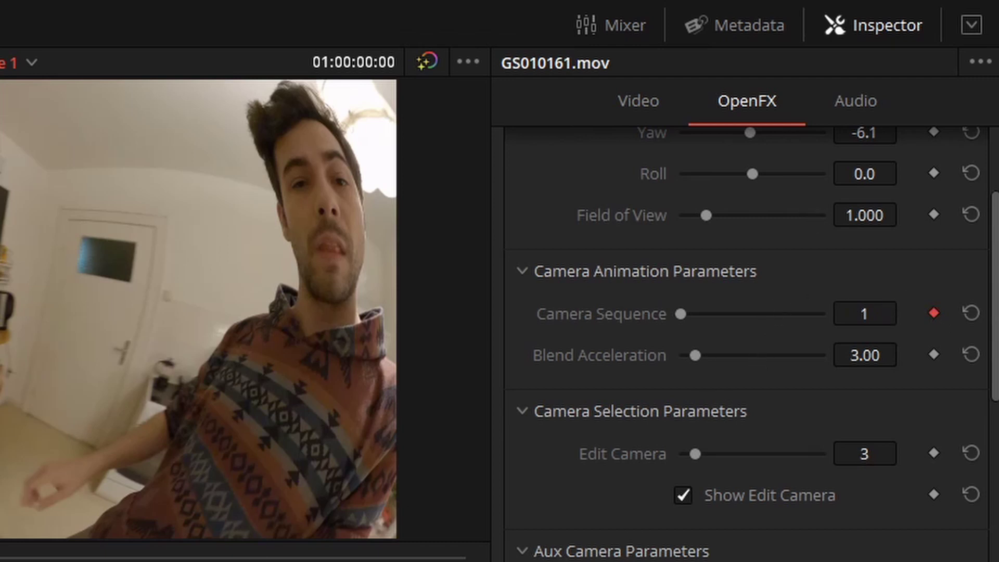
{"action": "left_click_drag", "start_coordinate": [357, 349], "coordinate": [471, 357]}
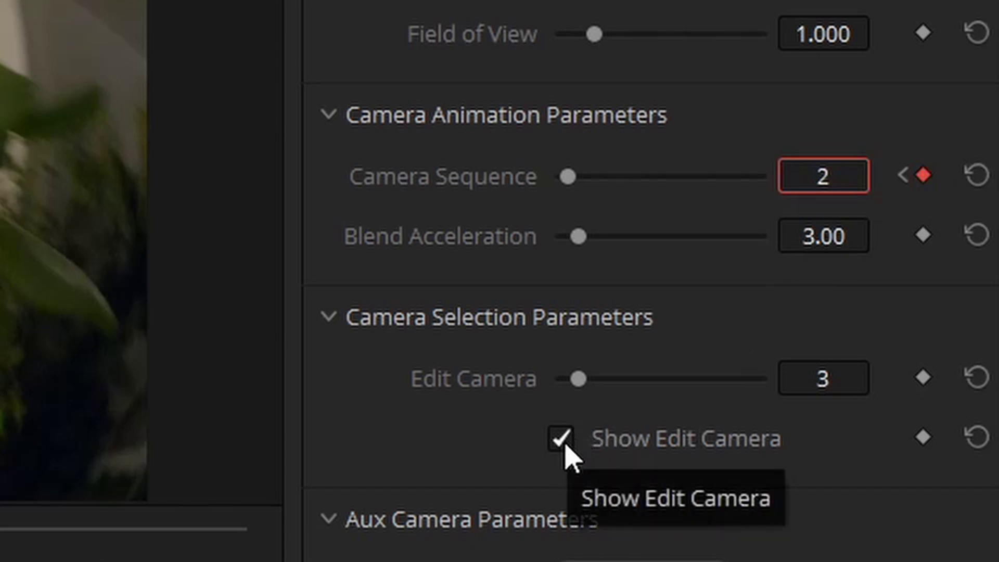
{"action": "left_click", "coordinate": [567, 448]}
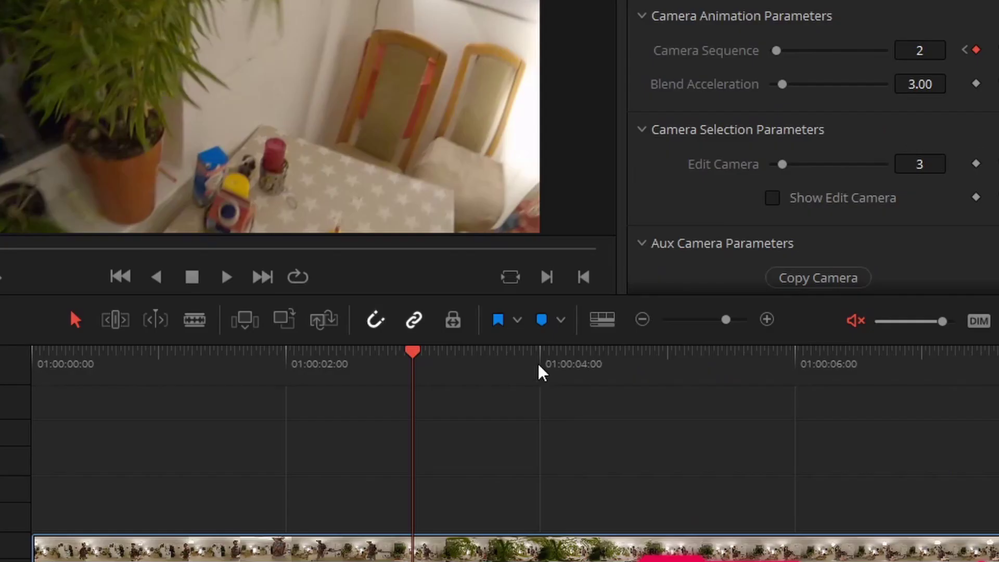
{"action": "left_click_drag", "start_coordinate": [810, 359], "coordinate": [804, 360]}
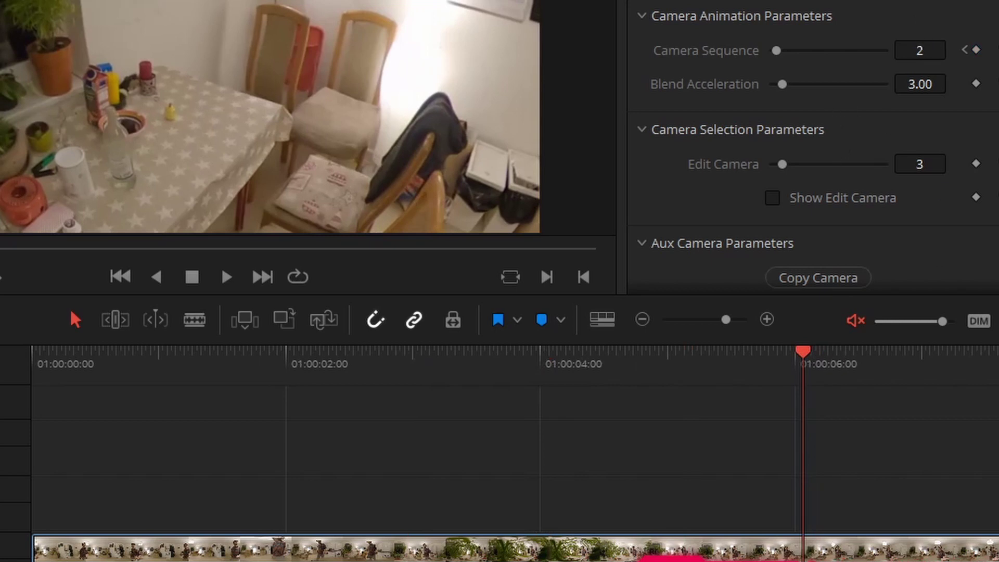
{"action": "left_click_drag", "start_coordinate": [926, 49], "coordinate": [928, 49]}
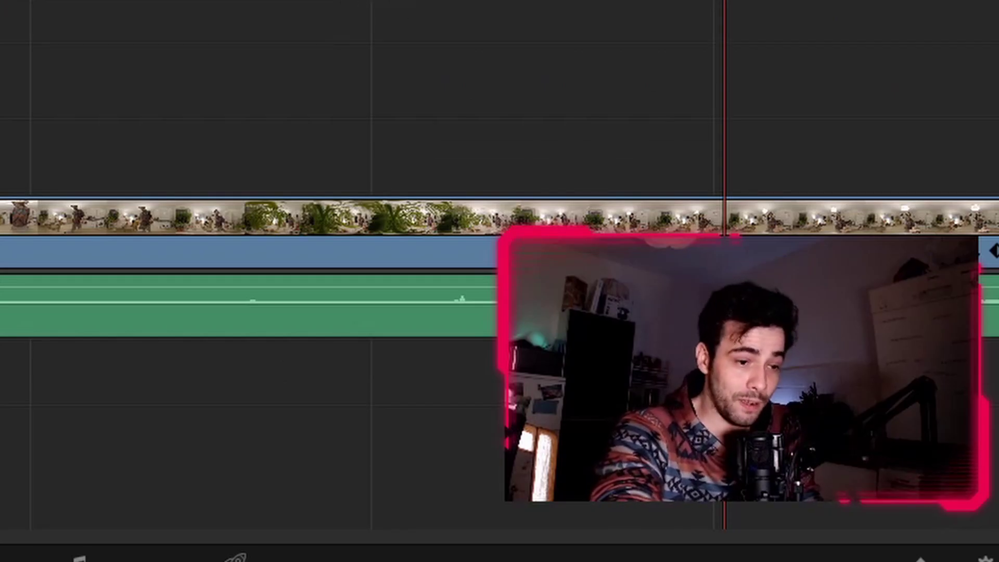
Step: Play the camera animation from the start of the timeline and replay the transition between the first two cameras
{"action": "key", "text": "j"}
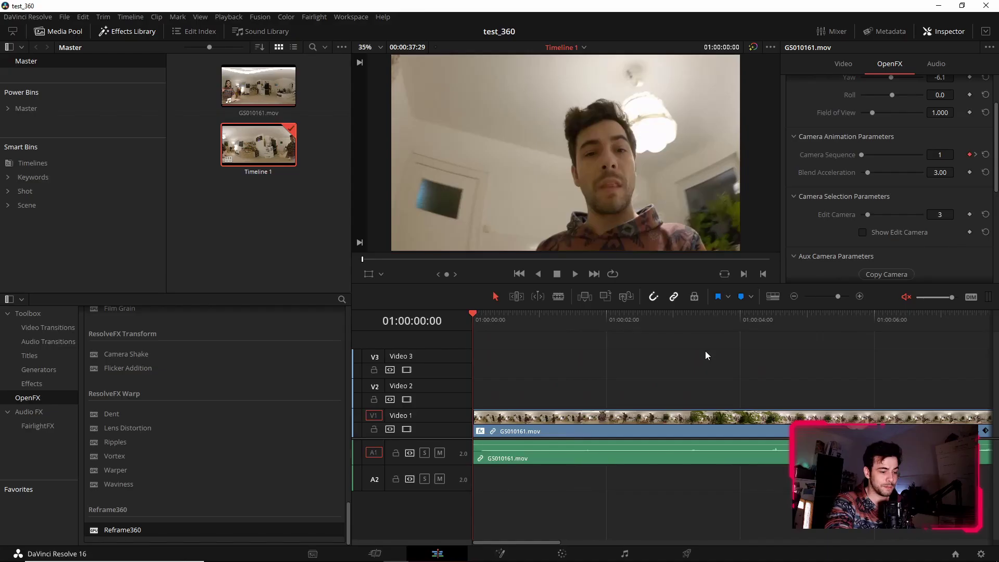
{"action": "key", "text": "space"}
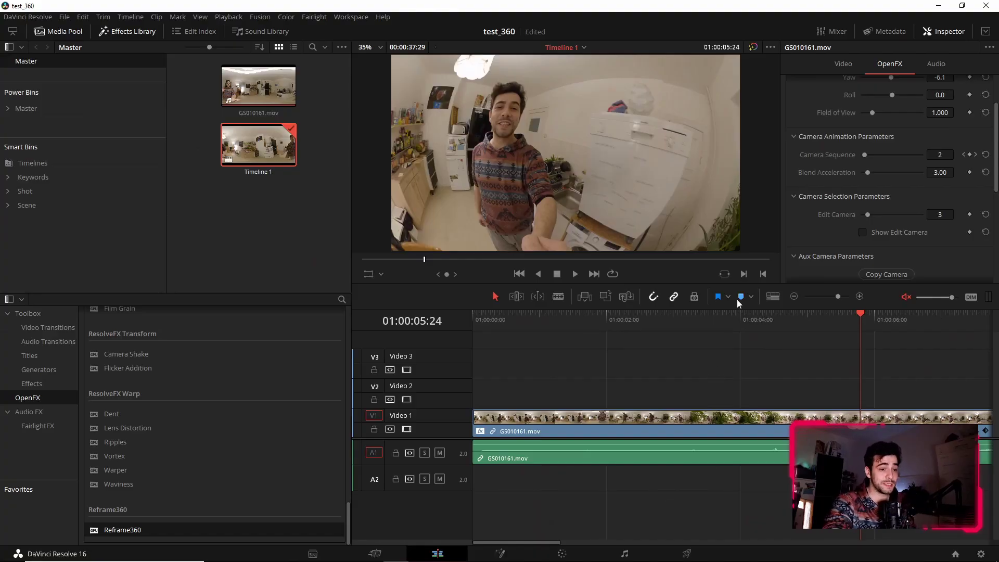
{"action": "mouse_move", "coordinate": [671, 318]}
{"action": "left_mouse_down"}
{"action": "mouse_move", "coordinate": [636, 319]}
{"action": "mouse_move", "coordinate": [673, 319]}
{"action": "left_mouse_up"}
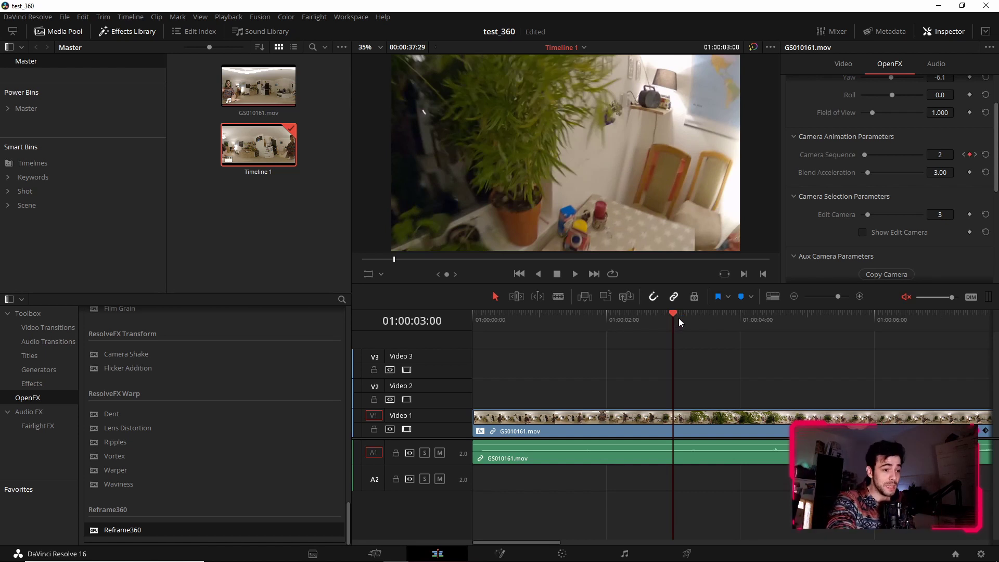
{"action": "left_click_drag", "start_coordinate": [520, 318], "coordinate": [495, 318]}
{"action": "key", "text": "space"}
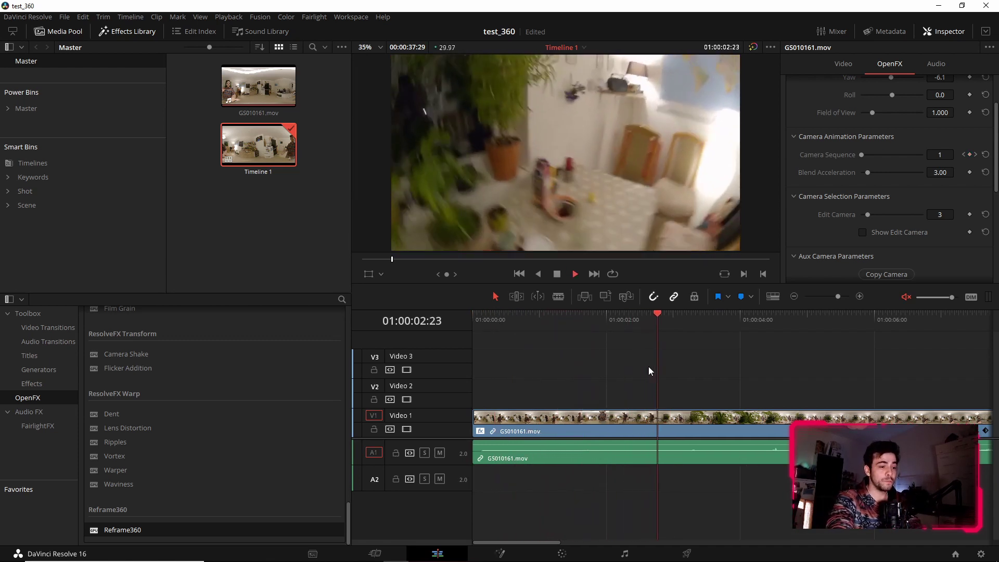
Step: Set Blend Acceleration to 1.00 and play the camera animation from the start of the timeline
{"action": "left_click_drag", "start_coordinate": [582, 314], "coordinate": [480, 326]}
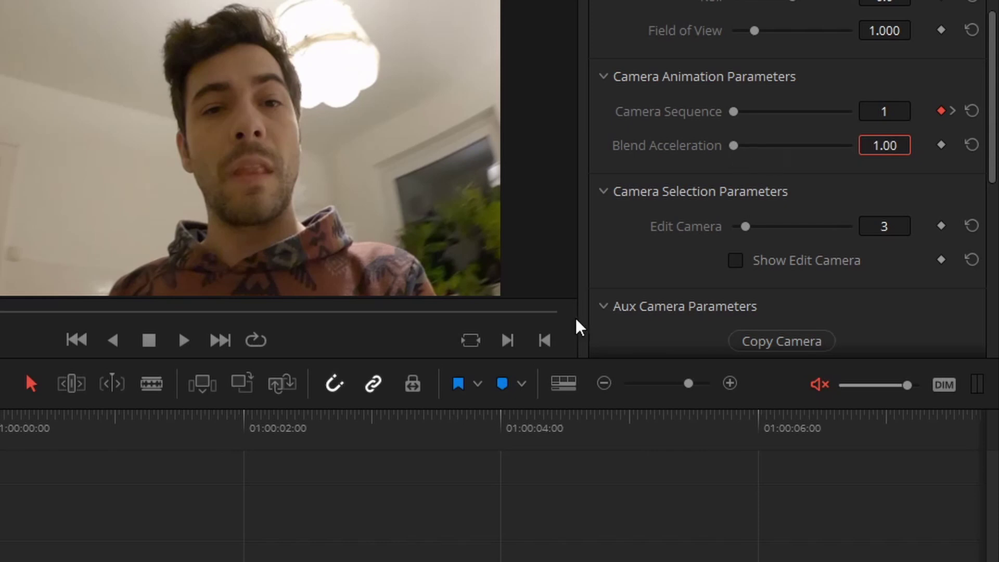
{"action": "key", "text": "space"}
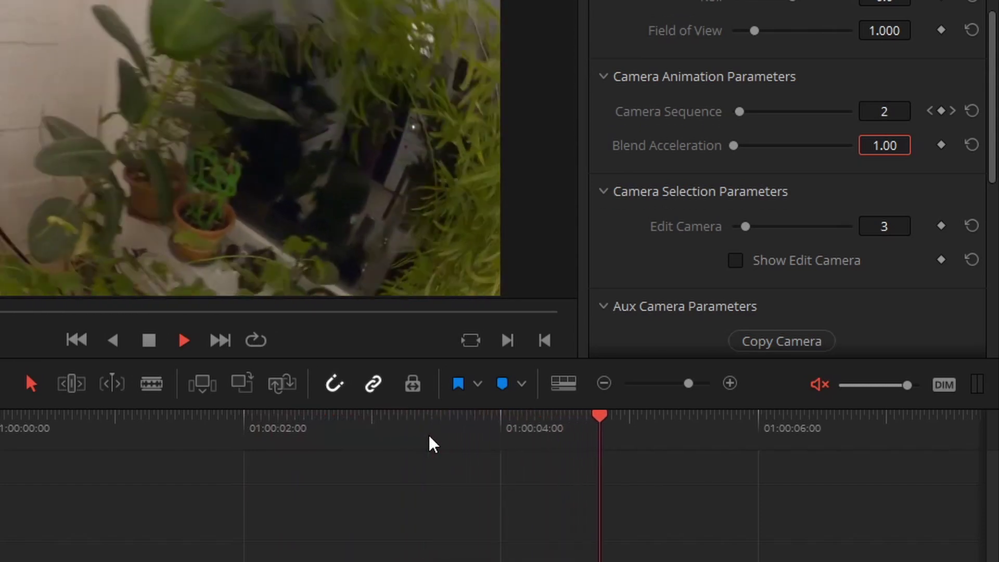
{"action": "key", "text": "space"}
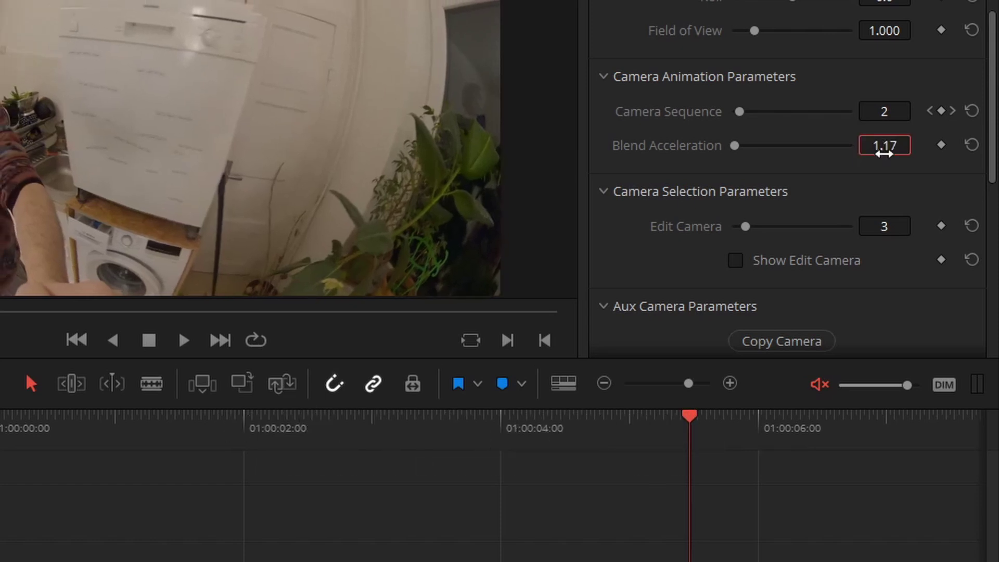
Step: Set Blend Acceleration to 5.00 and play the camera animation from the start of the timeline
{"action": "key", "text": "Return"}
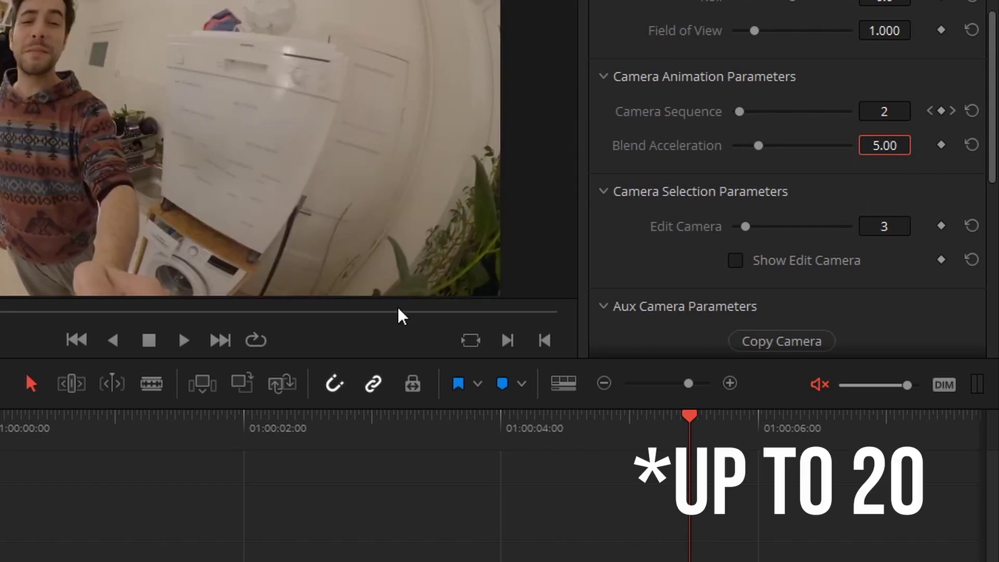
{"action": "left_click", "coordinate": [41, 430]}
{"action": "key", "text": "space"}
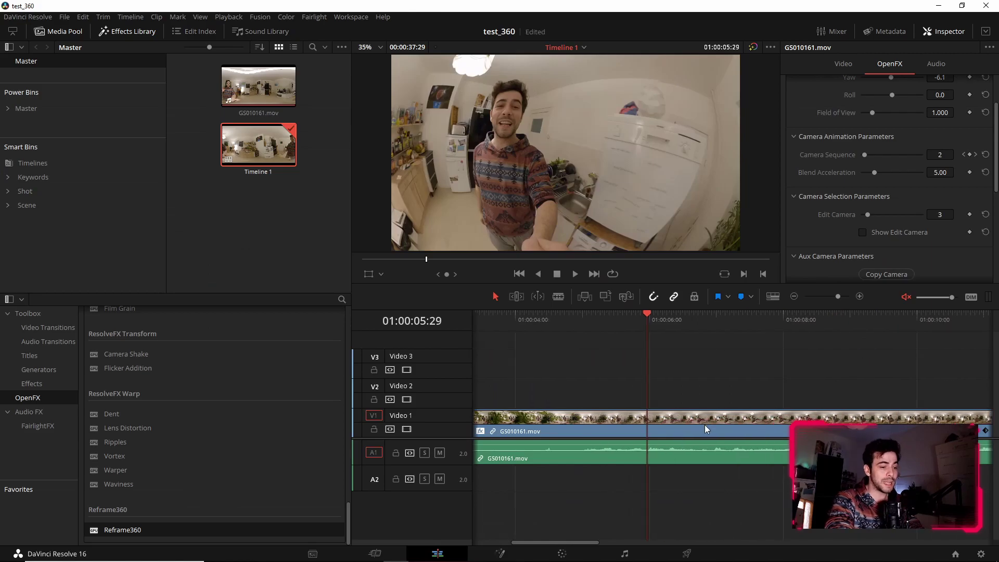
Step: Split the GS010161.mov clip at 01:00:05:29 and about 12.7 seconds, ripple-delete the section between, and scrub across the cut
{"action": "left_click", "coordinate": [706, 429]}
{"action": "key", "text": "ctrl+b"}
{"action": "scroll", "coordinate": [871, 331], "scroll_direction": "right", "scroll_amount": 2}
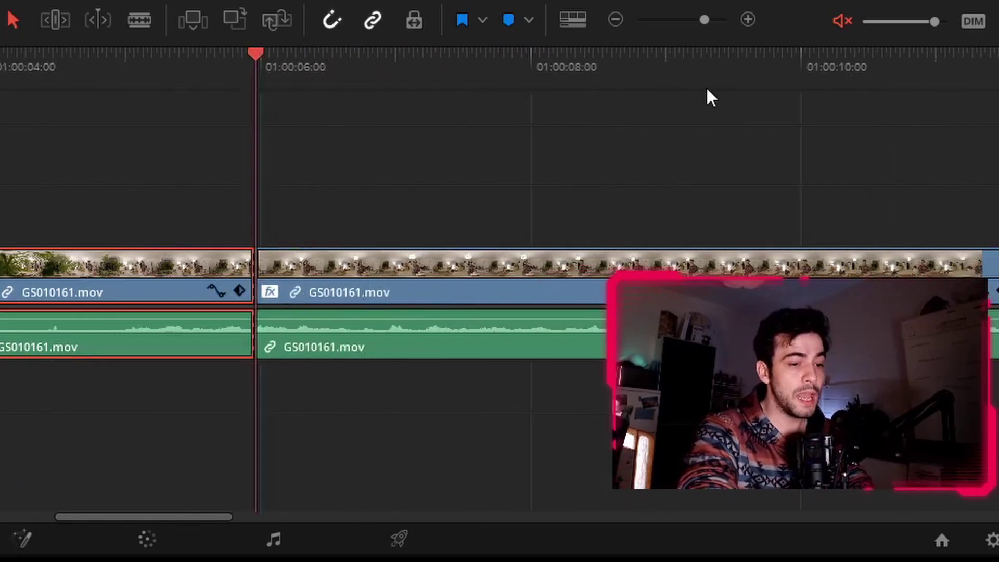
{"action": "scroll", "coordinate": [708, 91], "scroll_direction": "right", "scroll_amount": 5}
{"action": "left_click", "coordinate": [759, 68]}
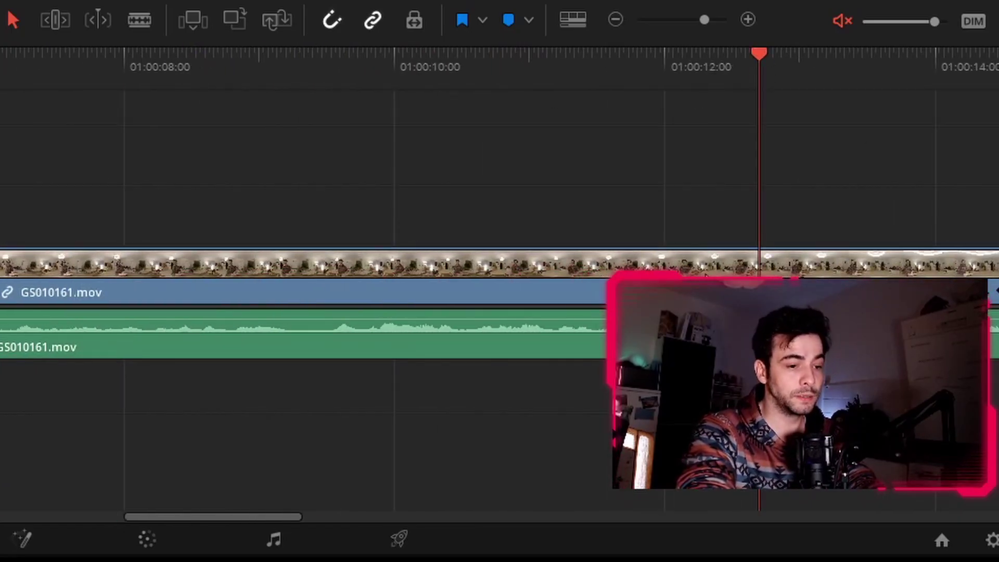
{"action": "key", "text": "ctrl+b"}
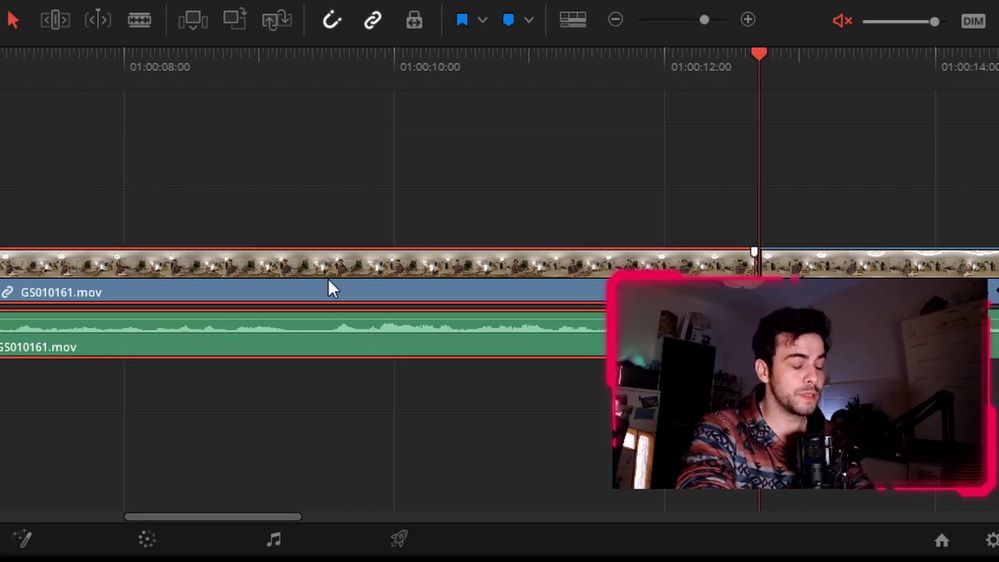
{"action": "key", "text": "Delete"}
{"action": "scroll", "coordinate": [195, 188], "scroll_direction": "left", "scroll_amount": 6}
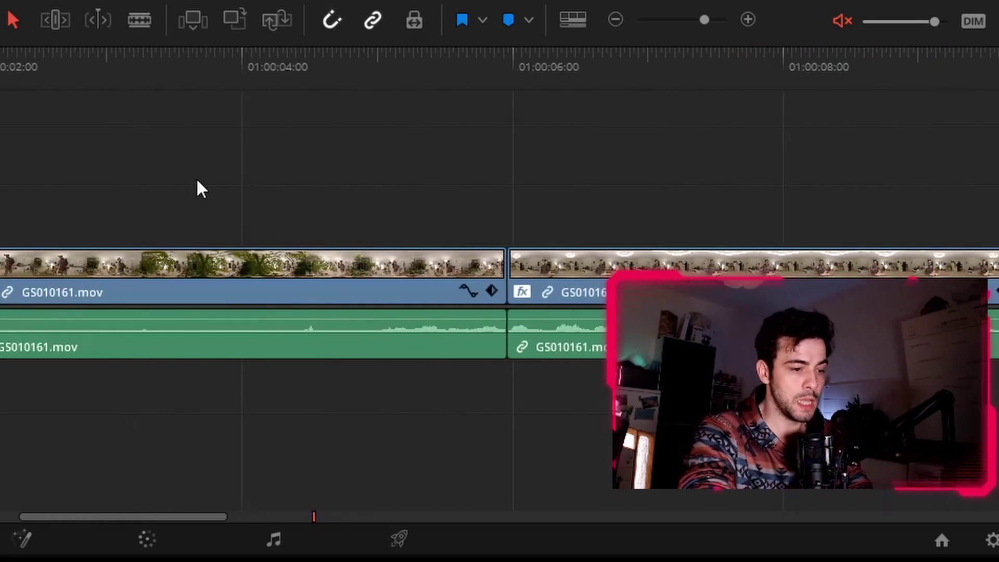
{"action": "left_click_drag", "start_coordinate": [448, 86], "coordinate": [513, 91]}
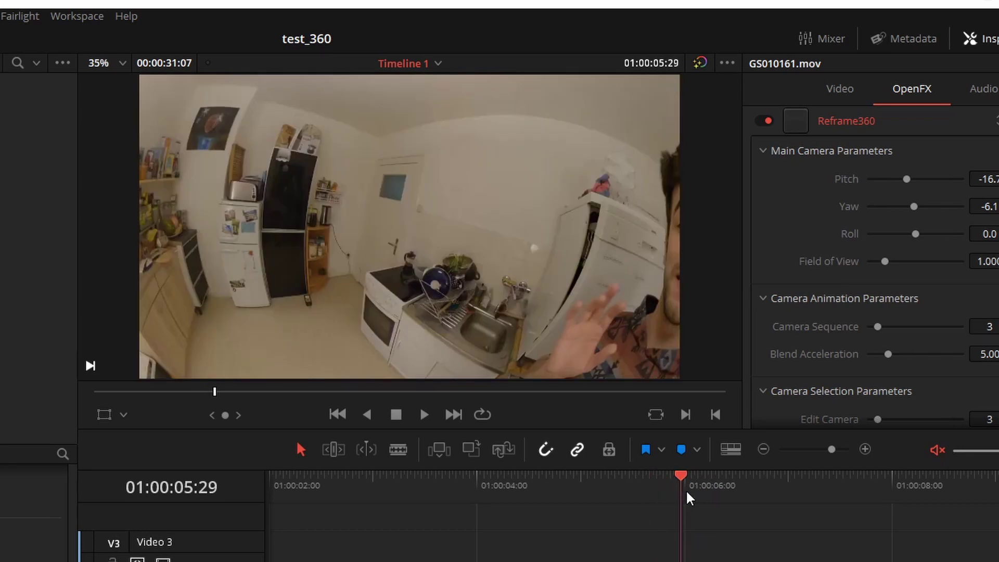
{"action": "mouse_move", "coordinate": [683, 499]}
{"action": "left_mouse_down"}
{"action": "mouse_move", "coordinate": [655, 506]}
{"action": "mouse_move", "coordinate": [696, 503]}
{"action": "left_mouse_up"}
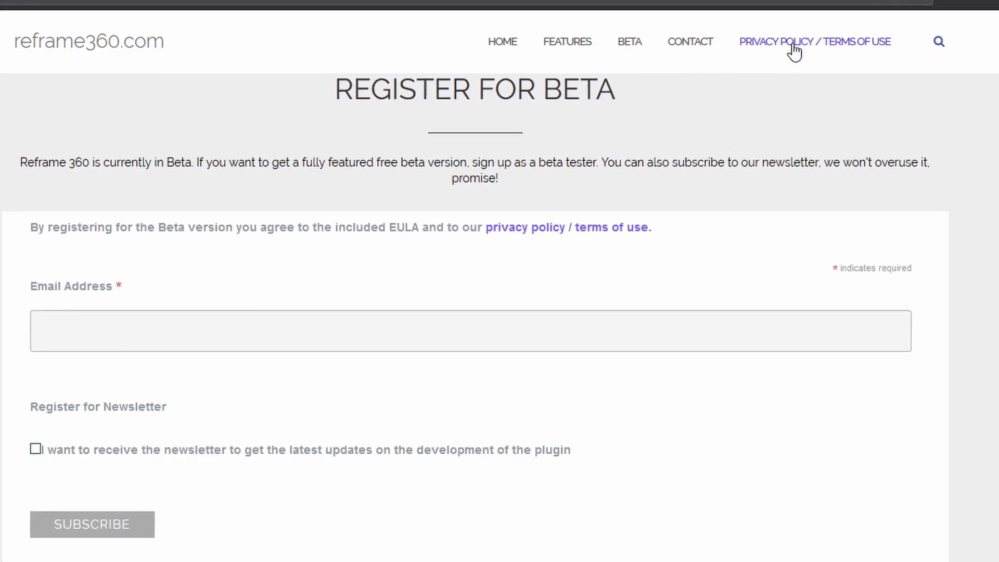
Step: In the browser, open the contact page of reframe360.com and examine the developer's name and country under the legal address
{"action": "left_click", "coordinate": [692, 43]}
{"action": "left_click", "coordinate": [724, 364]}
{"action": "left_click_drag", "start_coordinate": [24, 341], "coordinate": [199, 366]}
{"action": "double_click", "coordinate": [52, 404]}
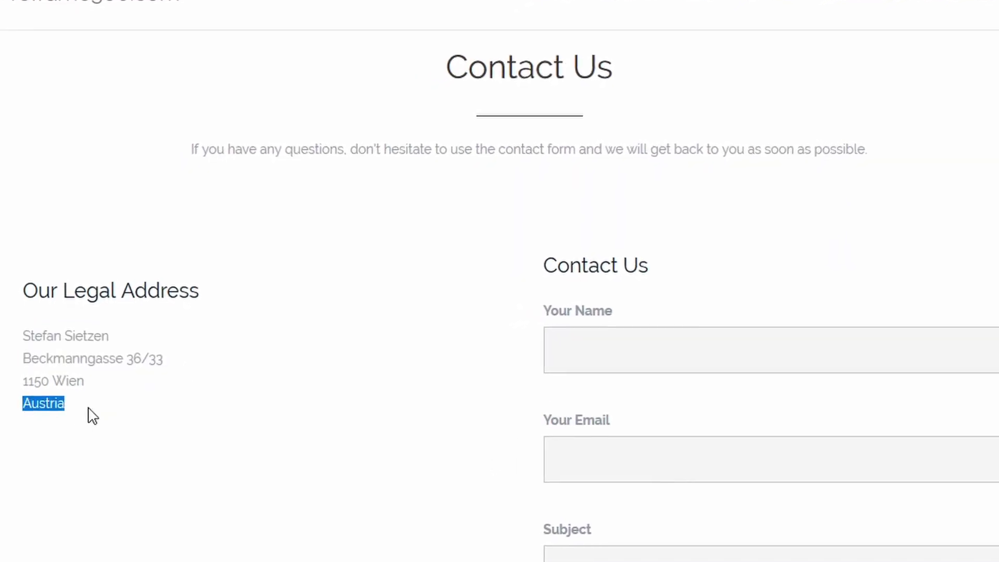
{"action": "left_click", "coordinate": [58, 352]}
{"action": "left_click_drag", "start_coordinate": [11, 342], "coordinate": [138, 339]}
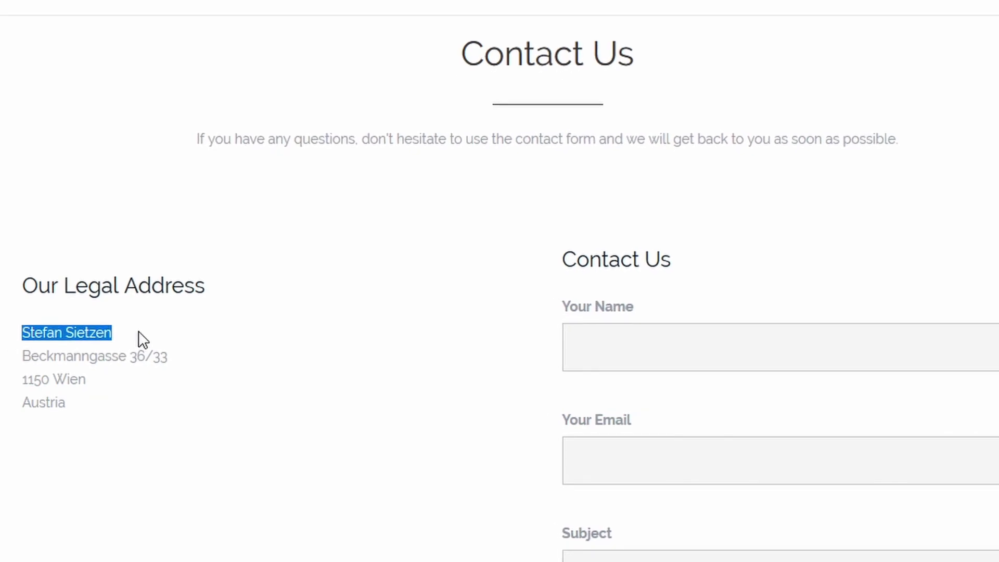
{"action": "left_click", "coordinate": [180, 396]}
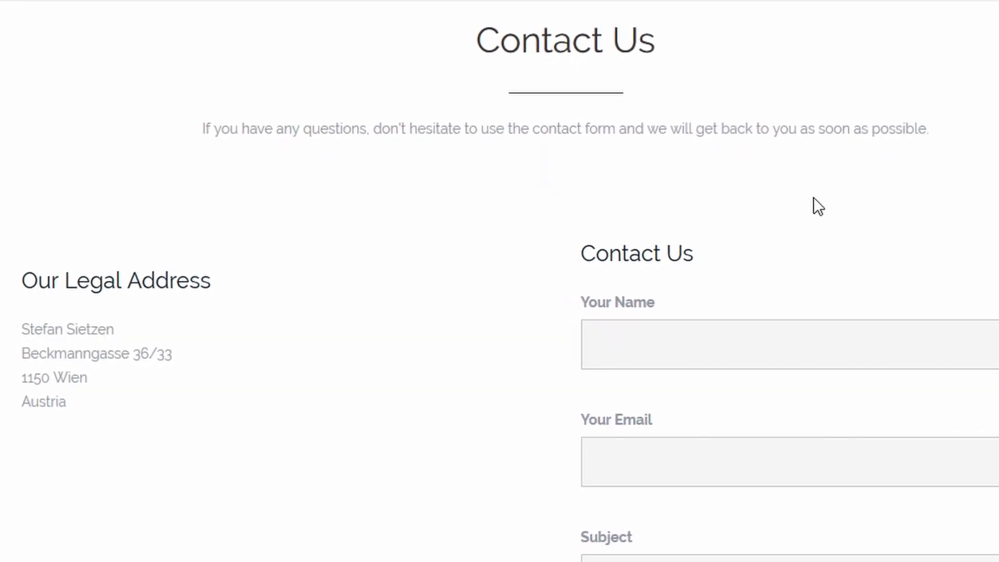